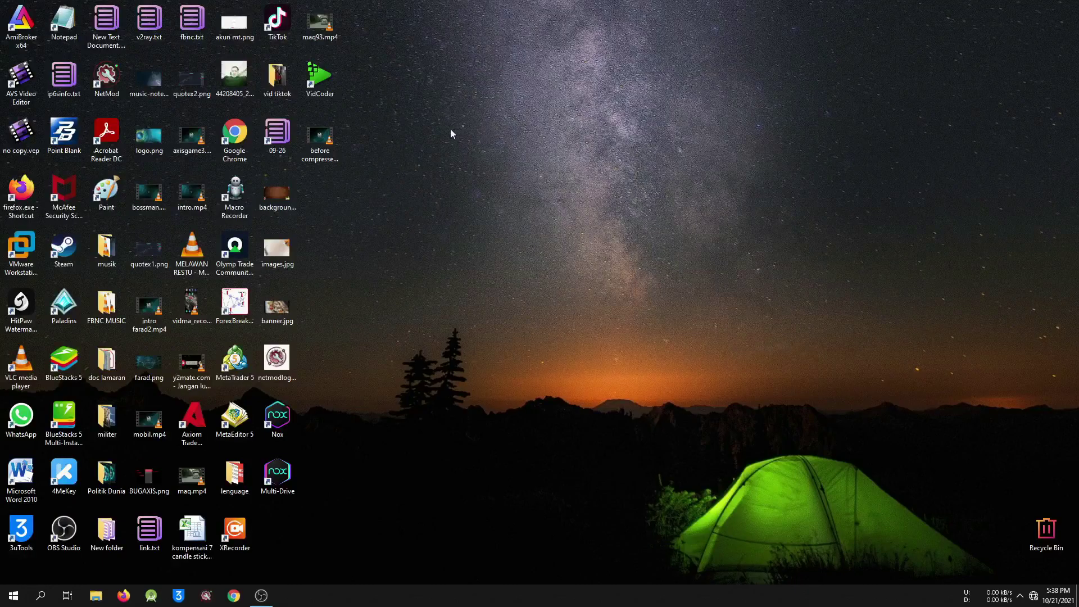
# Check the file size of before compressed.mp4 in its desktop file properties
pyautogui.click(332, 149)
pyautogui.rightClick(333, 149)
pyautogui.click(393, 432)
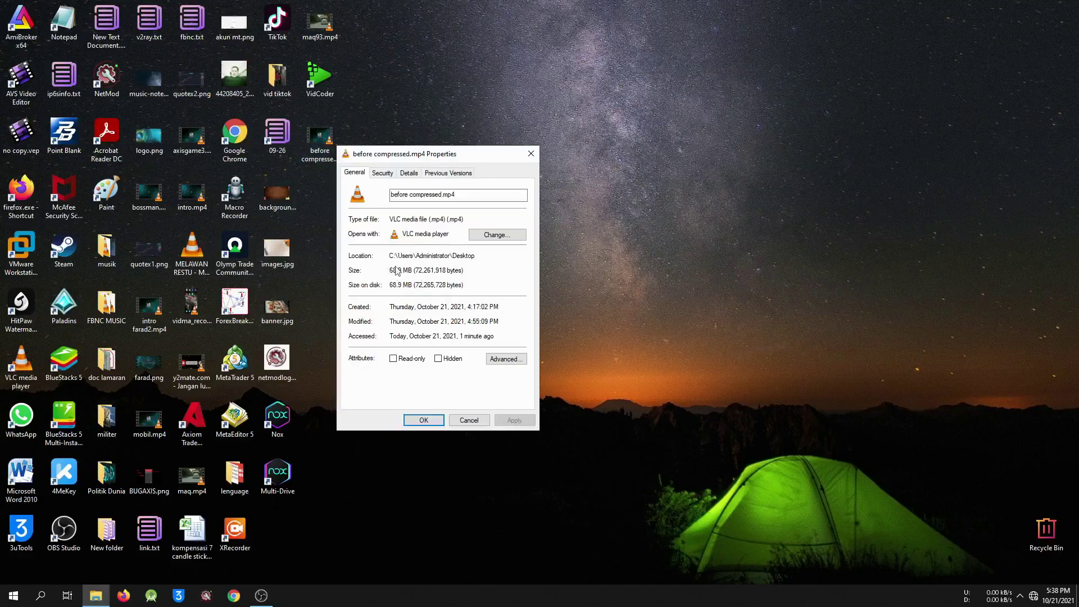
pyautogui.click(439, 419)
# Launch VidCoder and load before compressed.mp4 from the Desktop folder as the source video
pyautogui.doubleClick(316, 80)
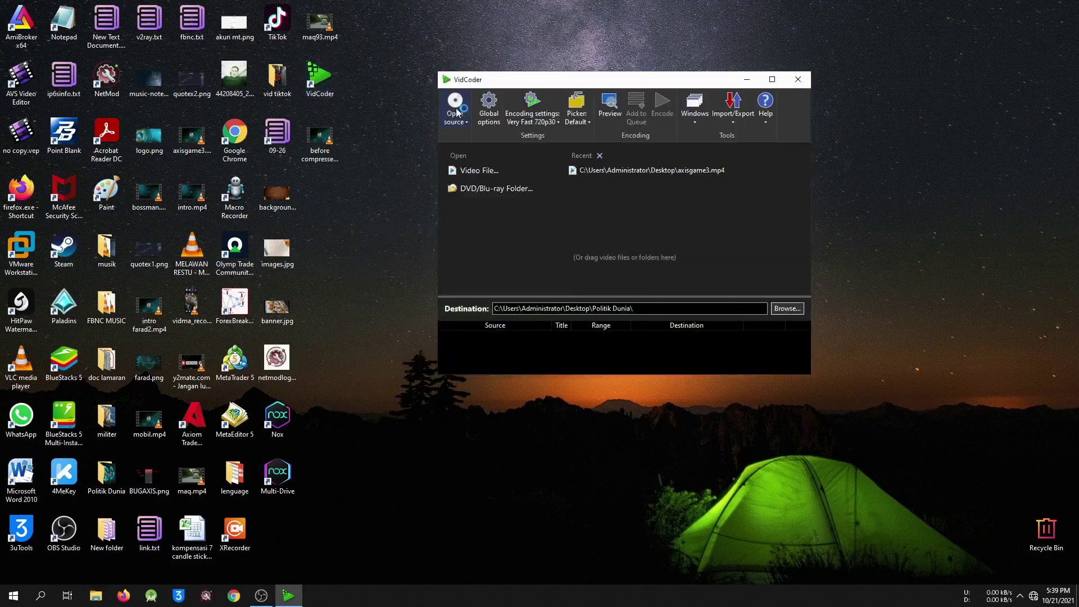
pyautogui.click(458, 112)
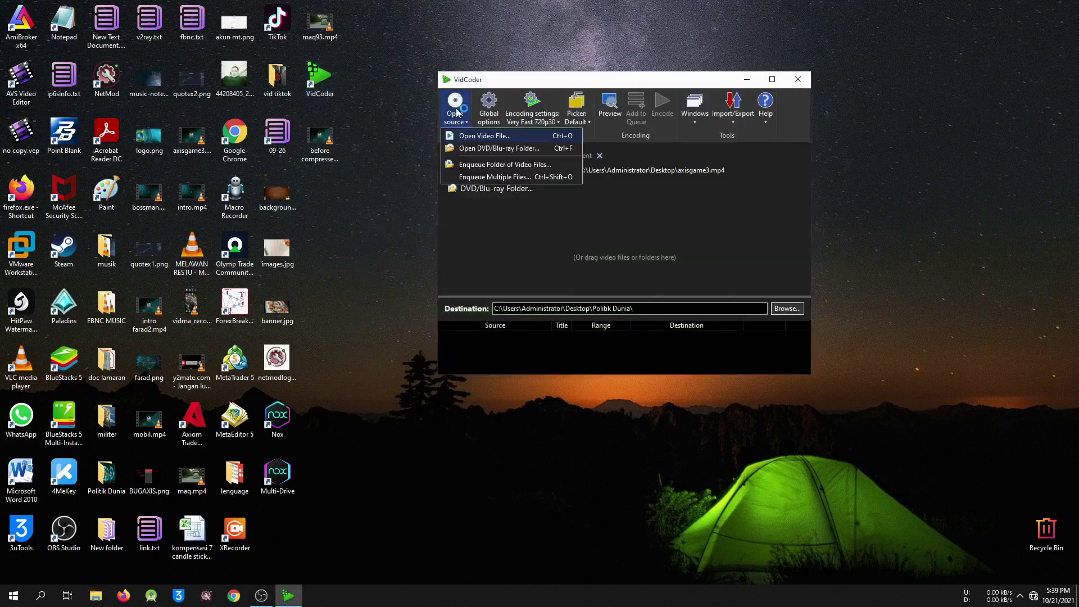
pyautogui.click(474, 137)
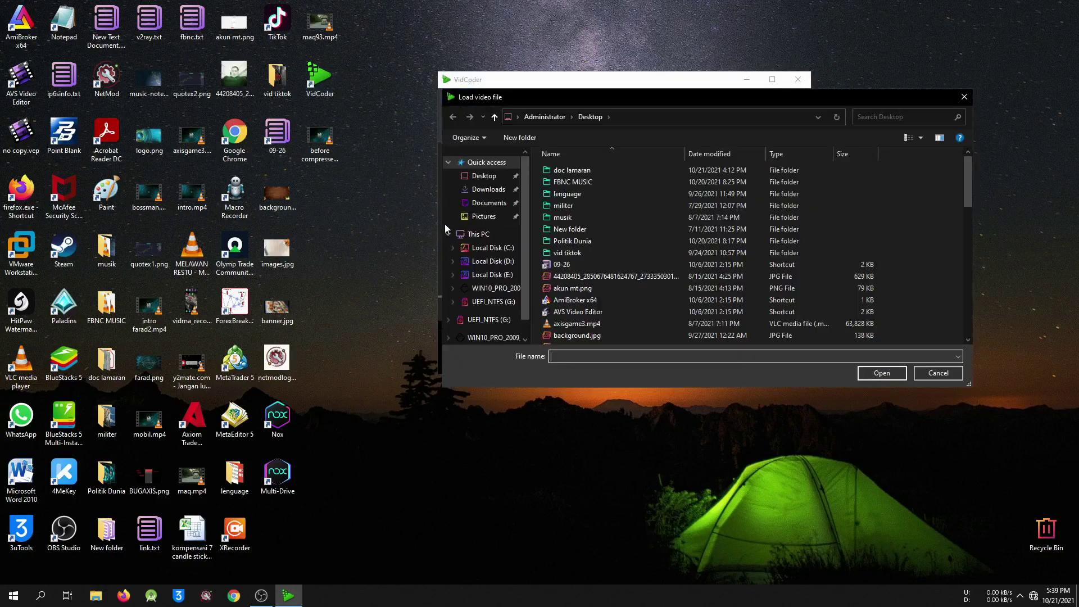
pyautogui.click(485, 176)
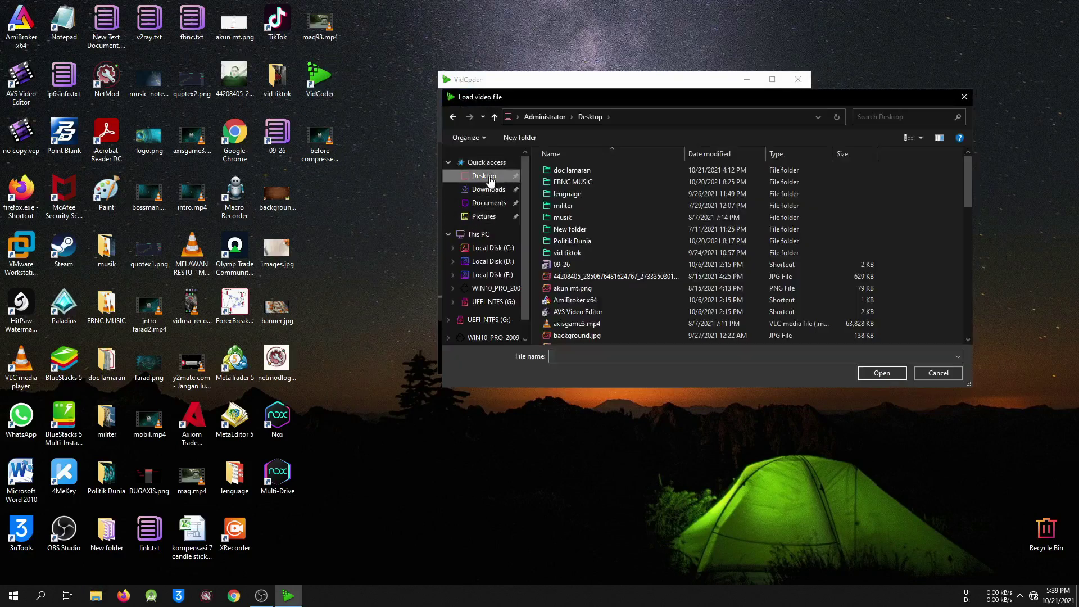
pyautogui.scroll(-3, 568, 207)
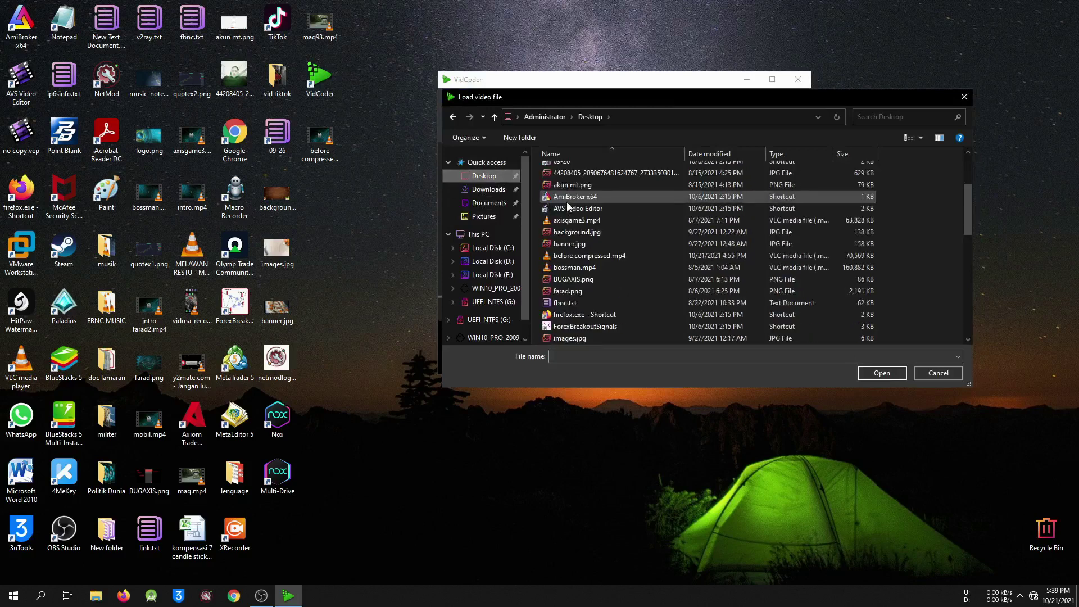
pyautogui.click(577, 257)
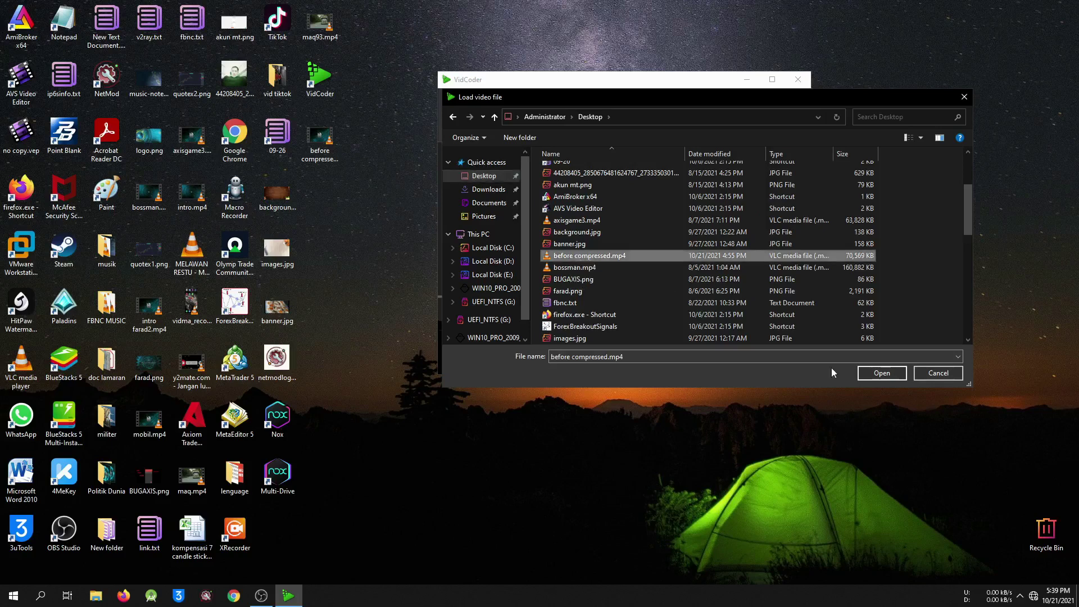
pyautogui.click(891, 375)
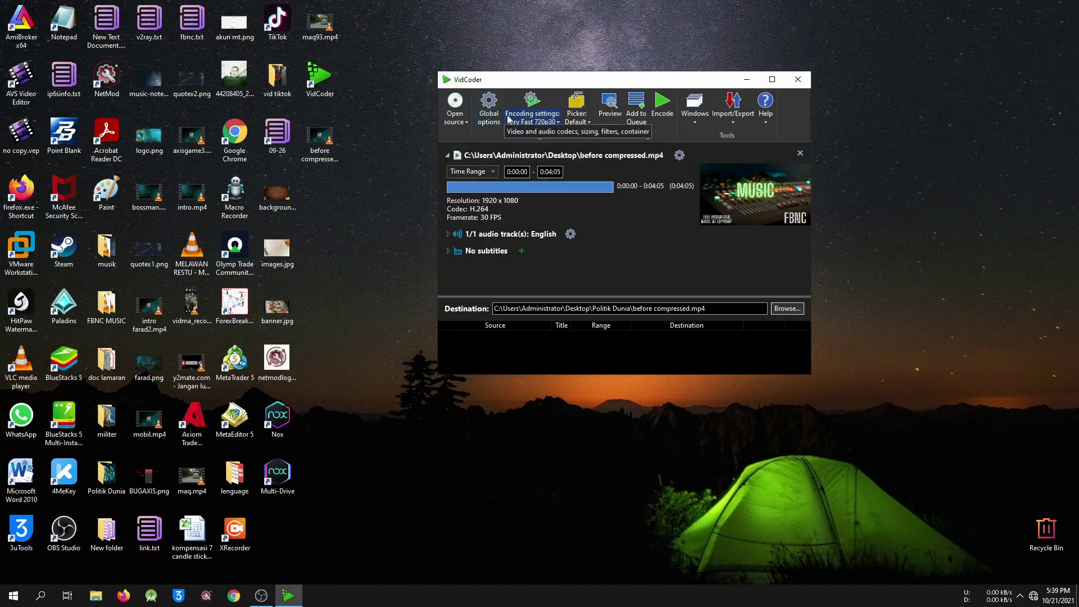
# Set the encode output to the Desktop folder with the file name compressed.mp4
pyautogui.click(778, 313)
pyautogui.click(540, 334)
pyautogui.doubleClick(539, 334)
pyautogui.click(540, 334)
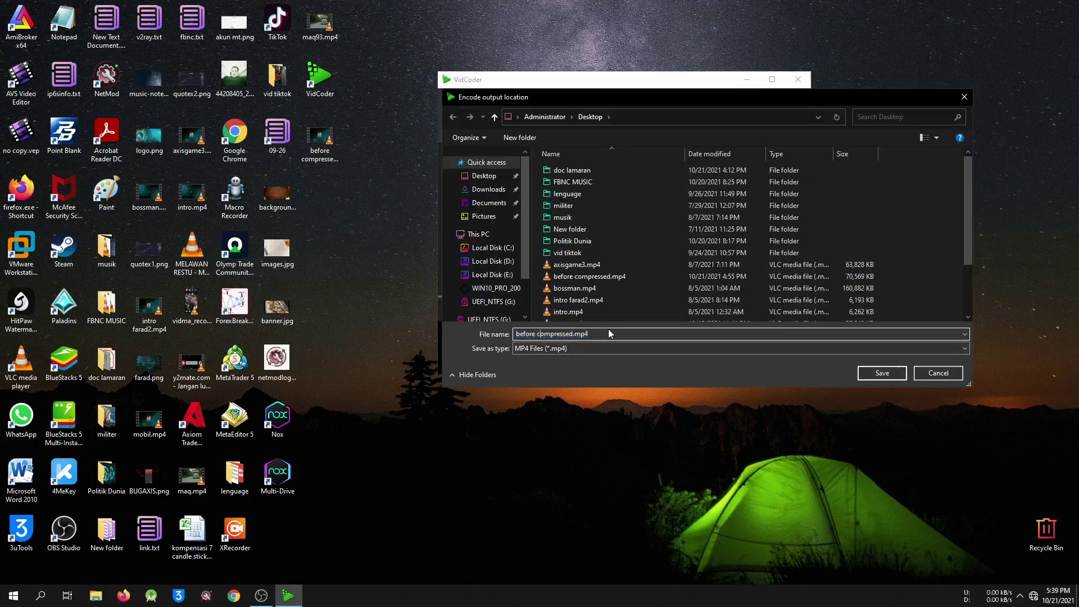
pyautogui.press('BackSpace')
pyautogui.write('c')
pyautogui.press('BackSpace')
pyautogui.press('BackSpace')
pyautogui.press('BackSpace')
pyautogui.press('BackSpace')
pyautogui.press('BackSpace')
pyautogui.press('BackSpace')
pyautogui.press('BackSpace')
pyautogui.click(882, 375)
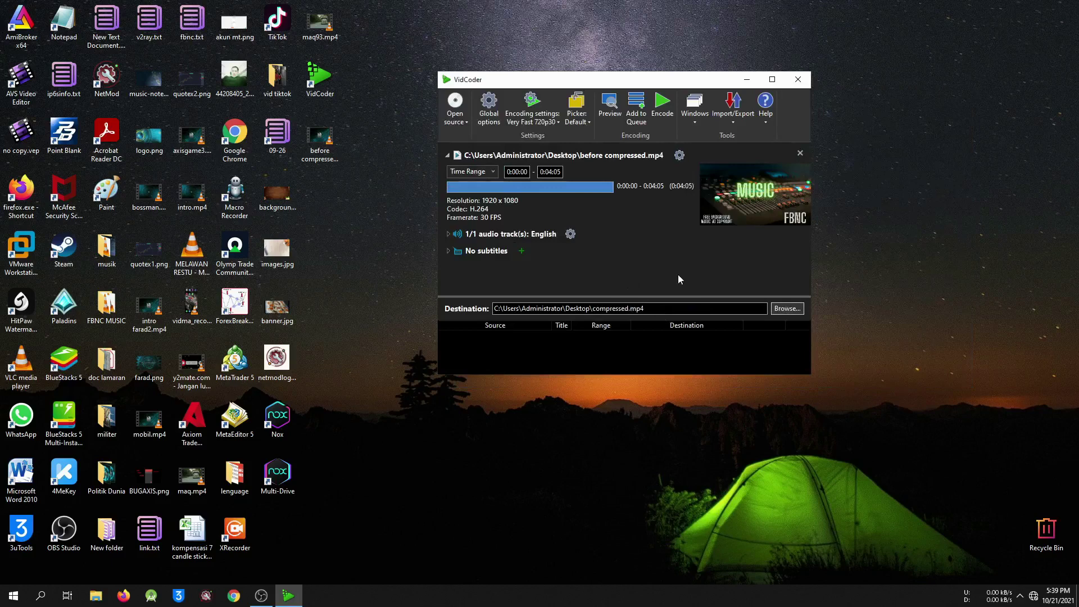
# Encode the video with the built-in Very Fast 720p30 preset, and close VidCoder when it finishes, declining the update
pyautogui.click(535, 119)
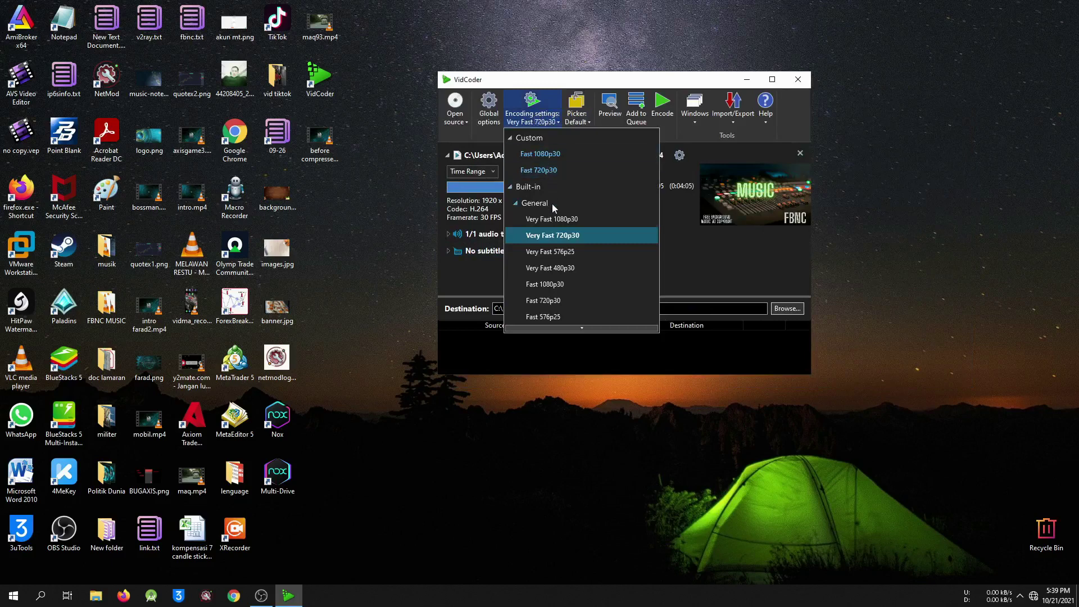
pyautogui.click(564, 240)
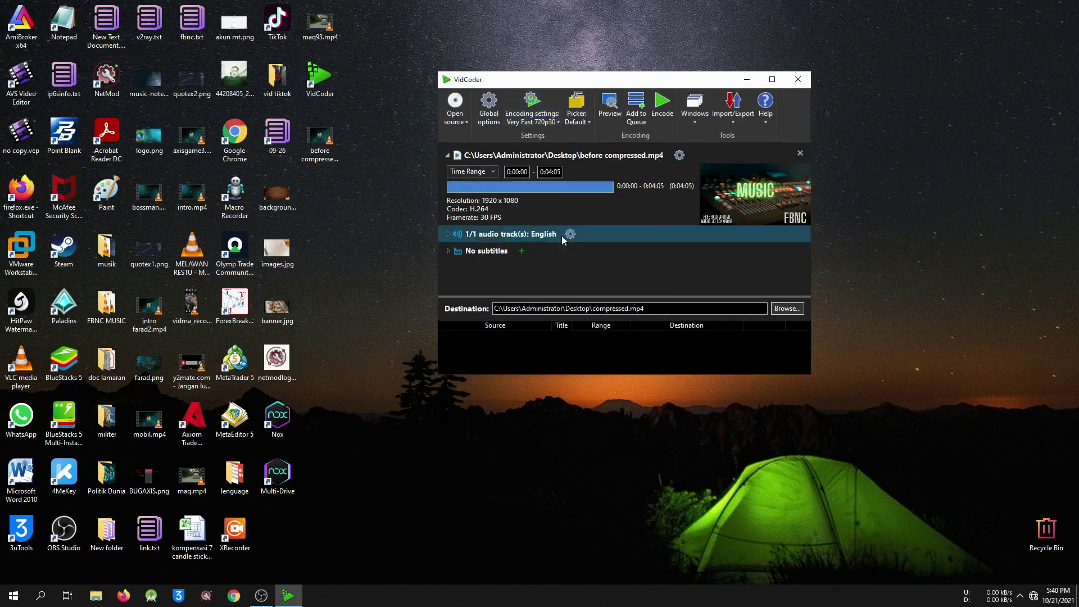
pyautogui.click(663, 110)
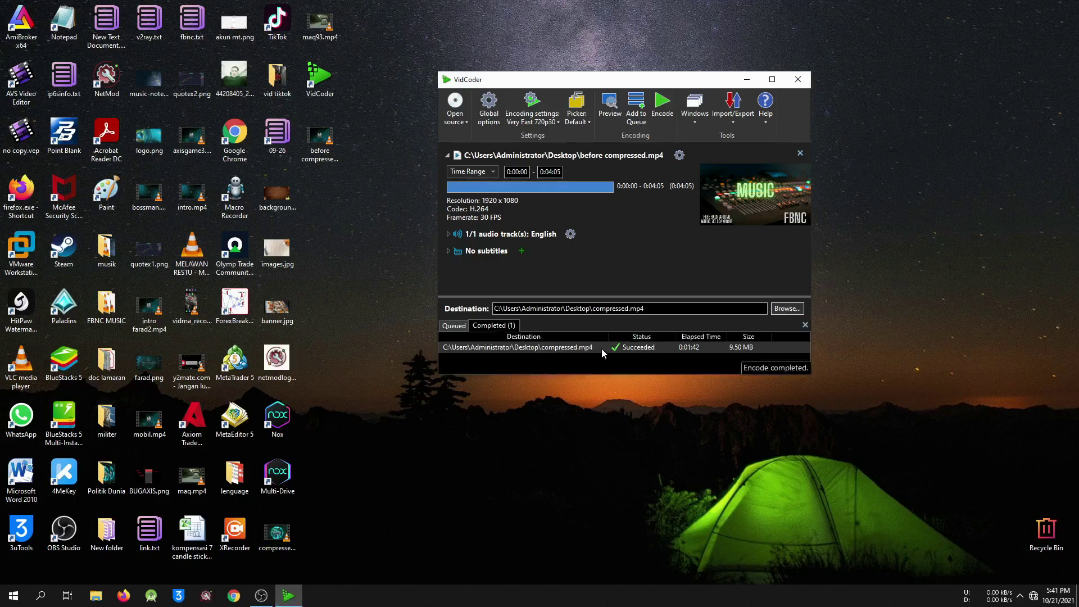
pyautogui.click(793, 82)
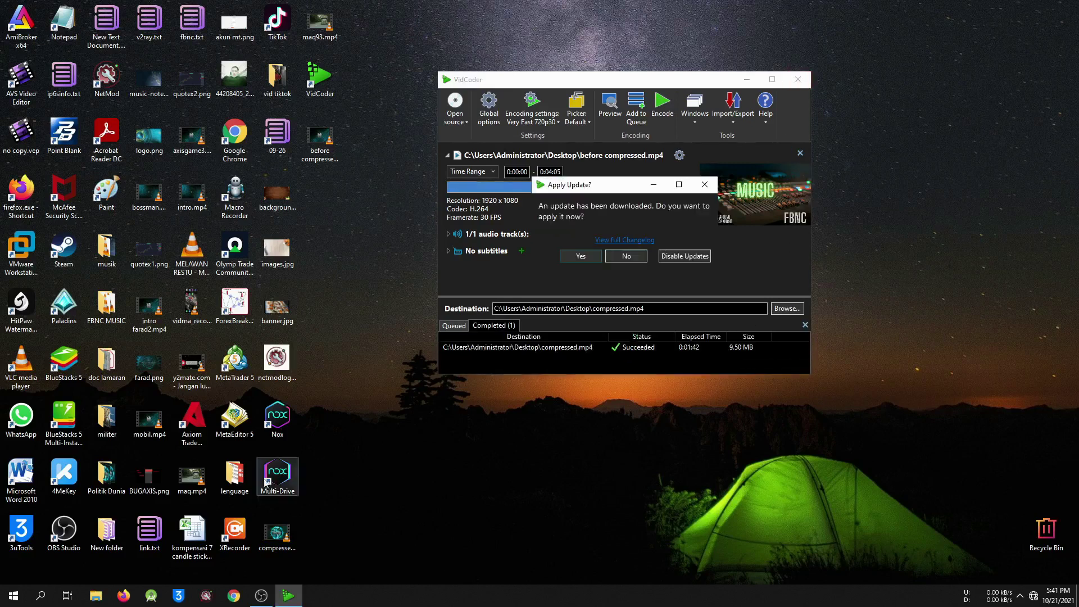
pyautogui.click(607, 258)
# Move the compressed.mp4 icon directly below before compressed.mp4 on the desktop
pyautogui.click(277, 533)
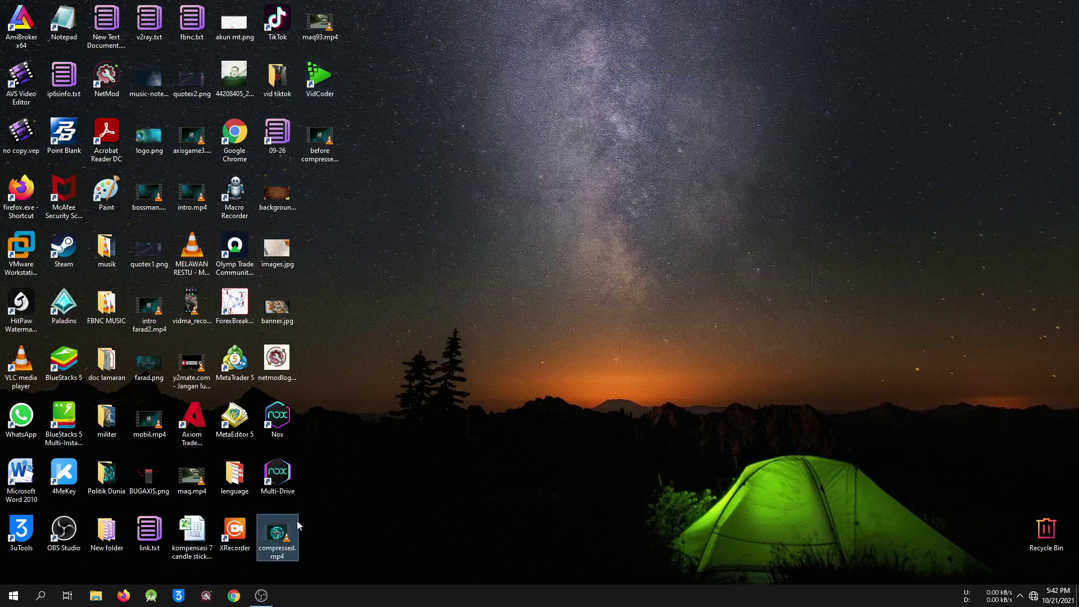
pyautogui.moveTo(281, 539); pyautogui.dragTo(423, 219)
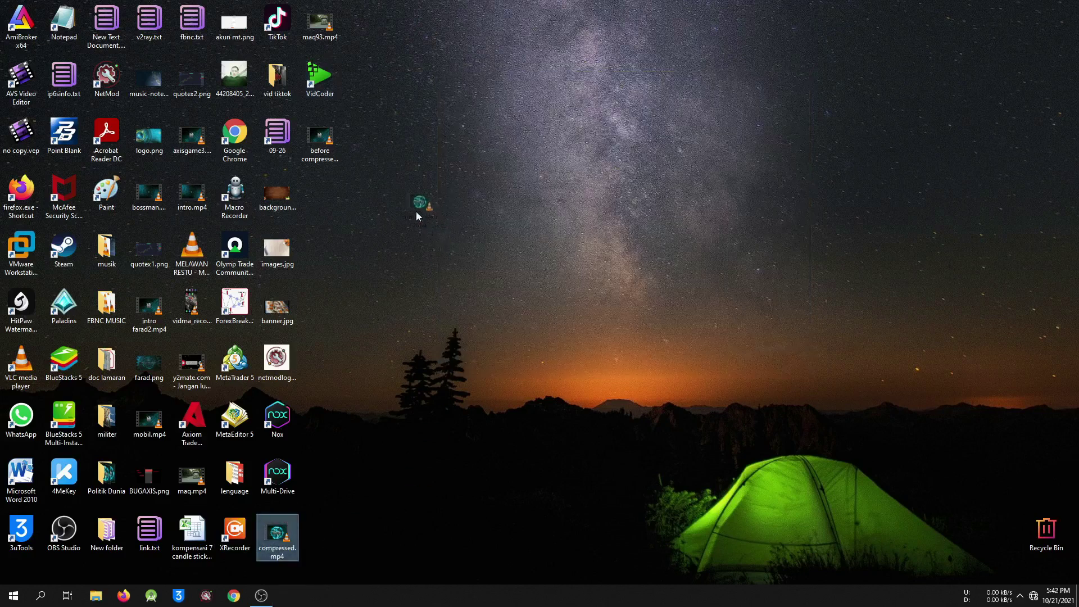
pyautogui.moveTo(309, 203); pyautogui.dragTo(312, 201)
# Compare the file sizes of before compressed.mp4 and compressed.mp4 with their properties side by side, and close both
pyautogui.rightClick(329, 148)
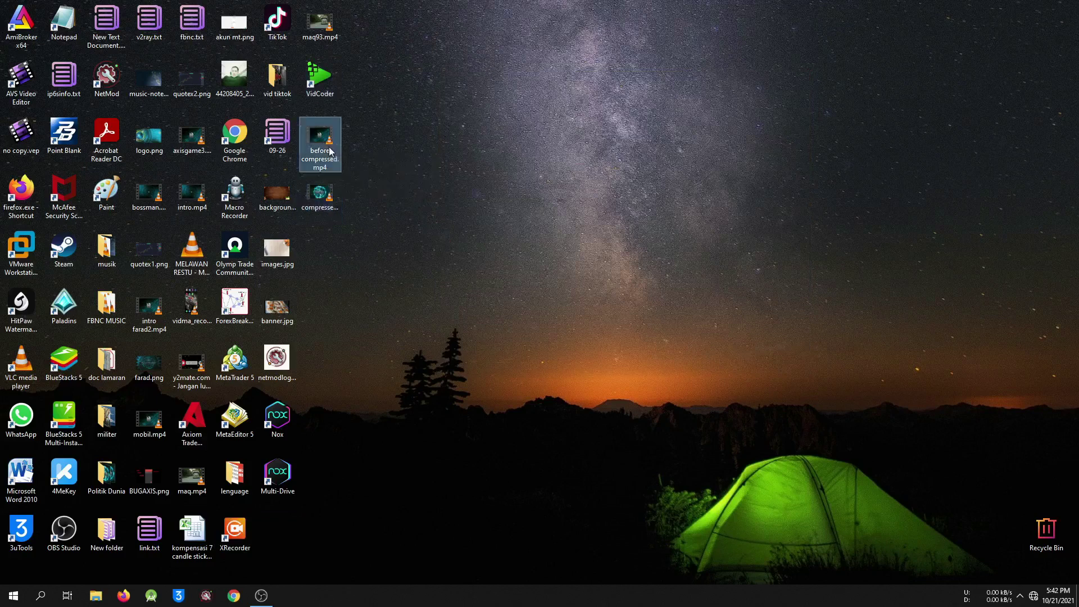
pyautogui.click(427, 435)
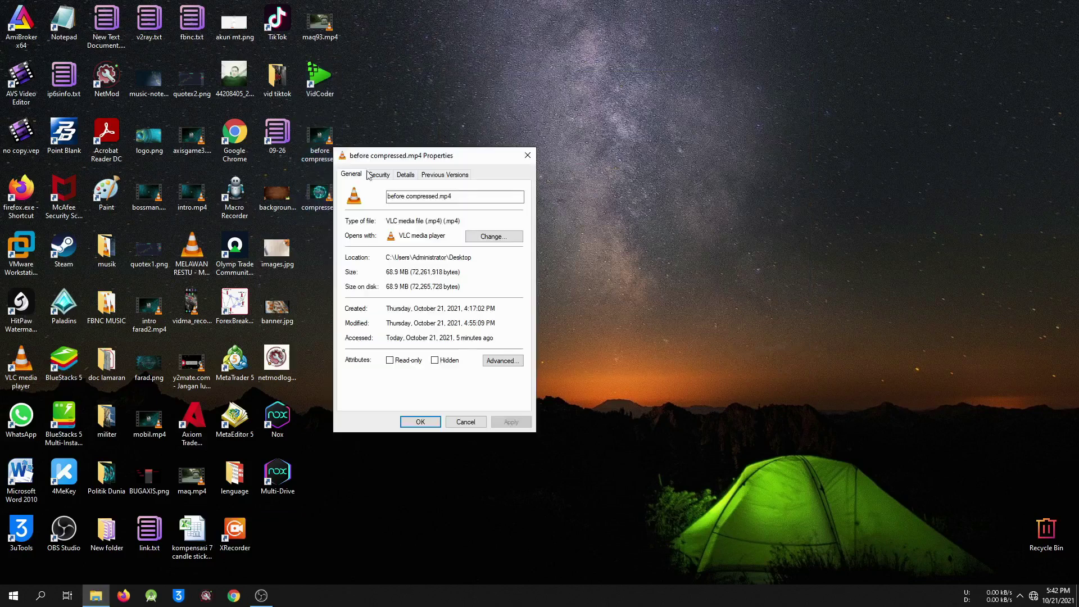
pyautogui.rightClick(312, 205)
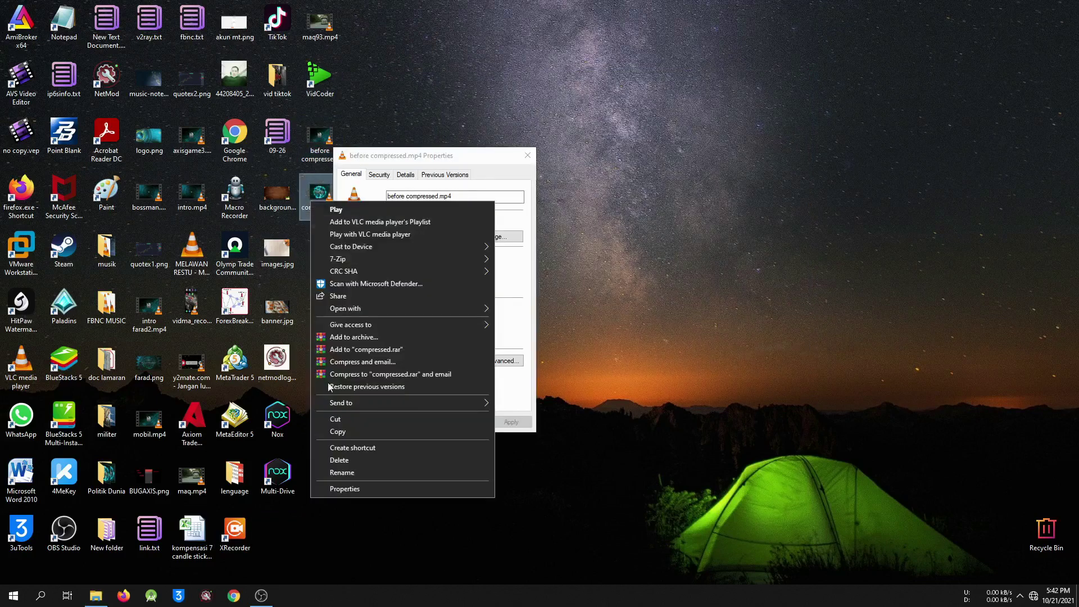
pyautogui.click(345, 487)
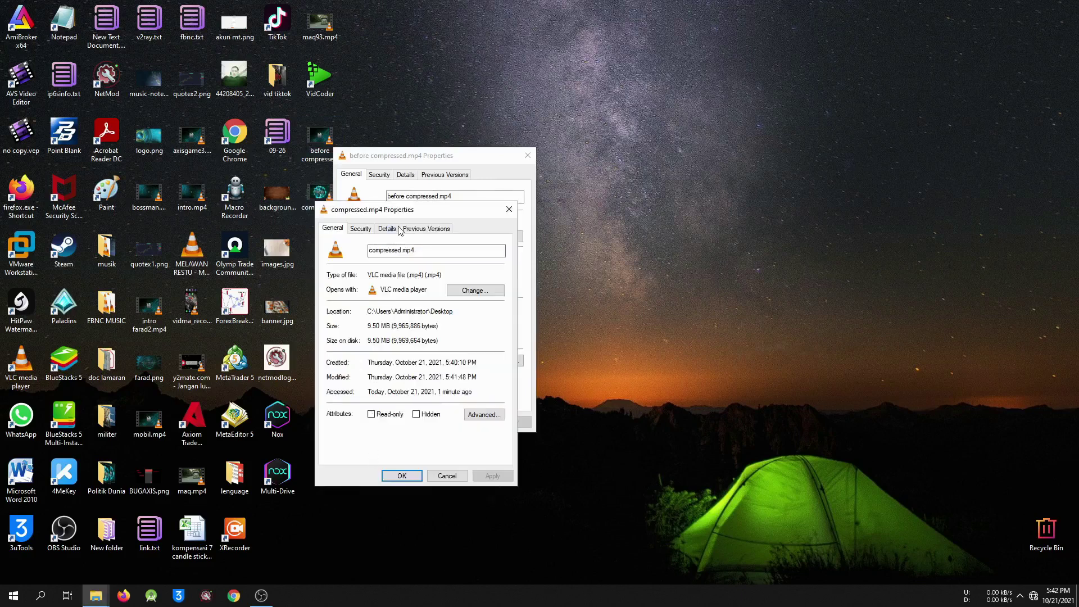
pyautogui.moveTo(403, 214); pyautogui.dragTo(651, 160)
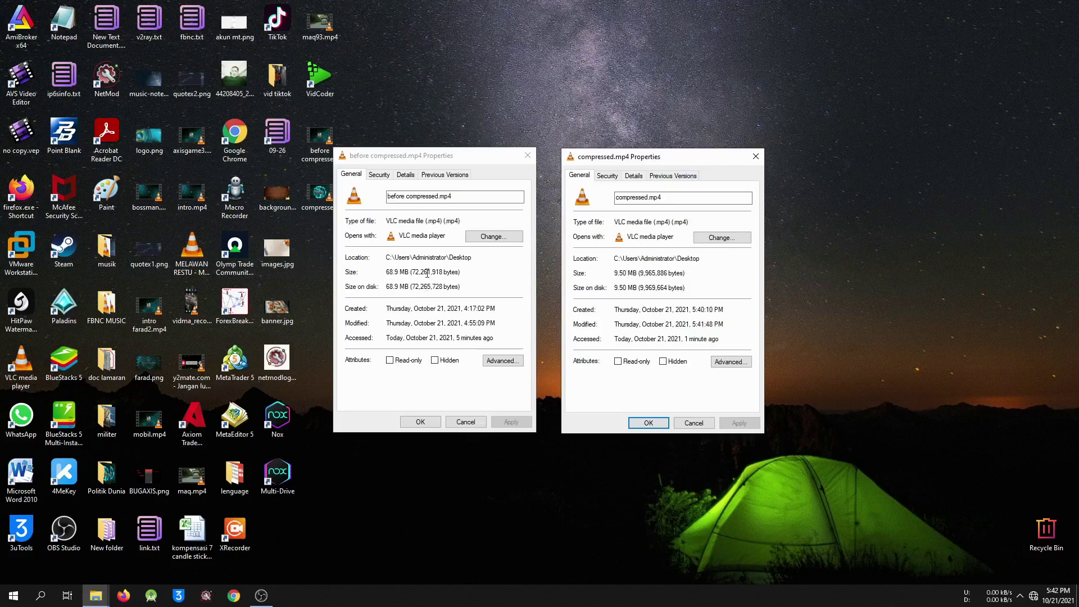
pyautogui.click(420, 422)
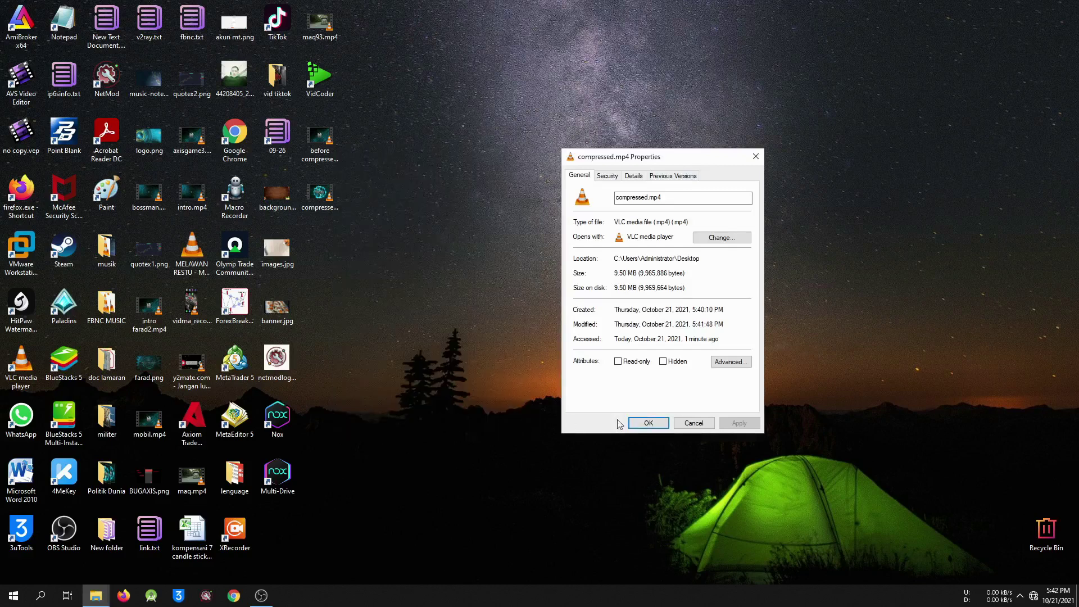
pyautogui.click(648, 423)
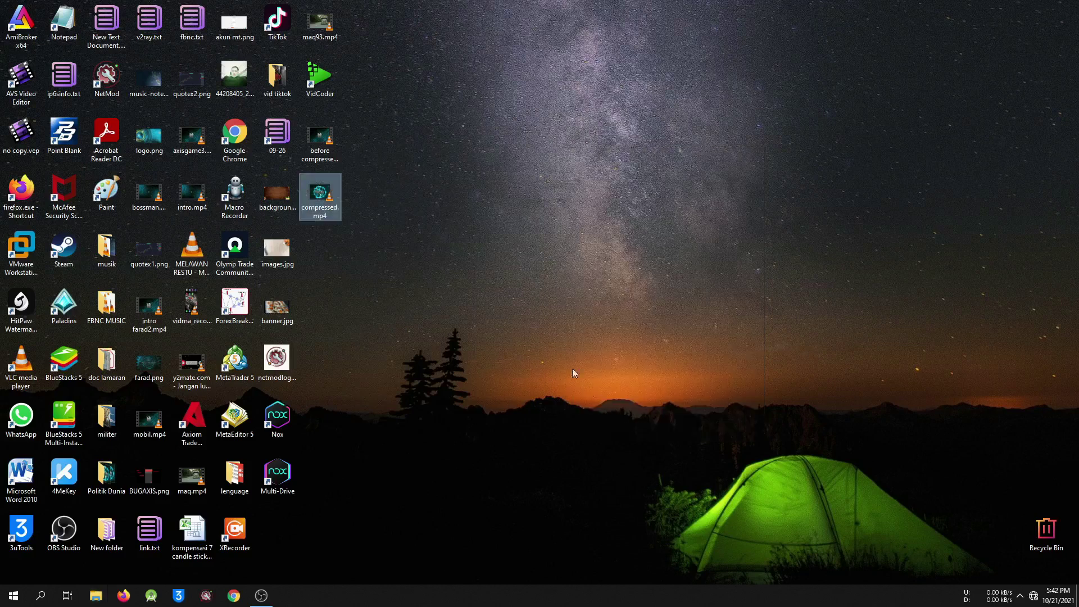
pyautogui.click(509, 250)
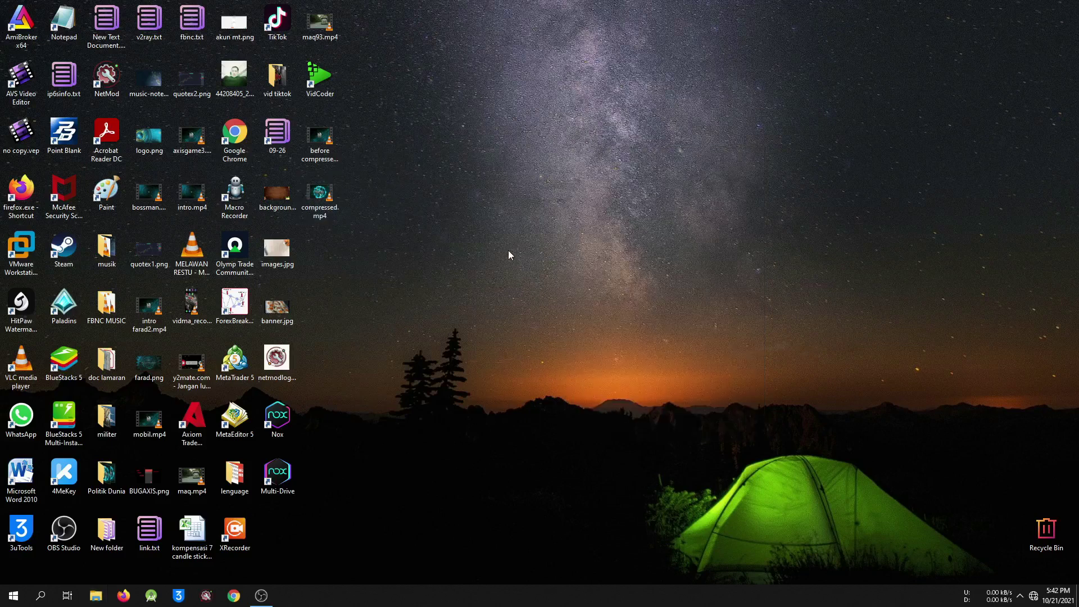